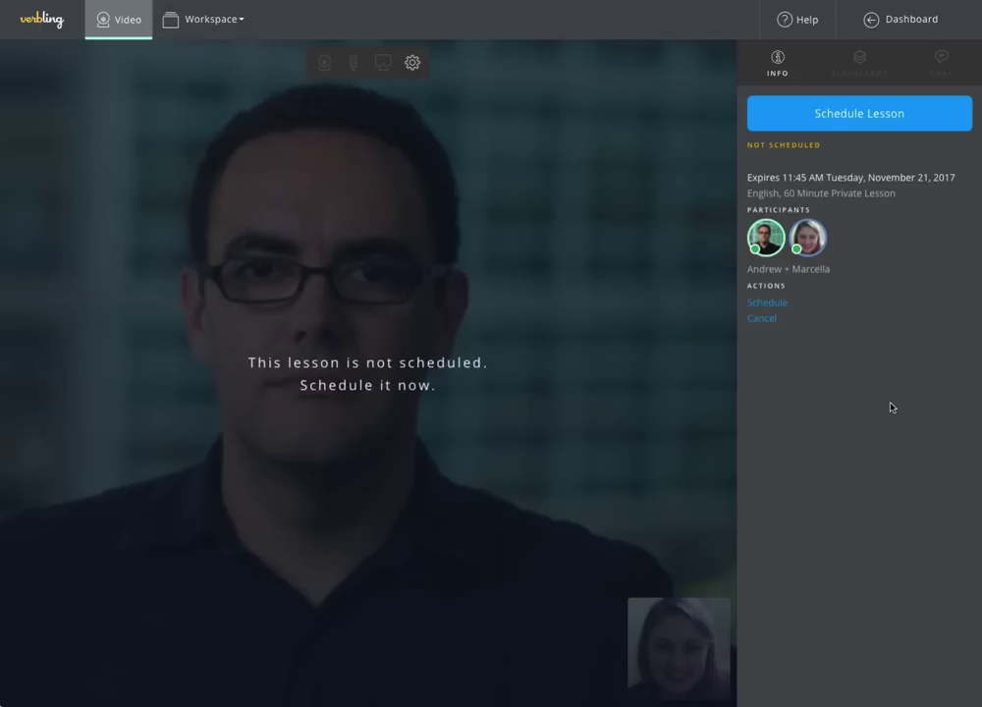
- Schedule a time for the lesson and set the chat's accented letters to uppercase Italian
{"action": "left_click", "coordinate": [880, 127]}
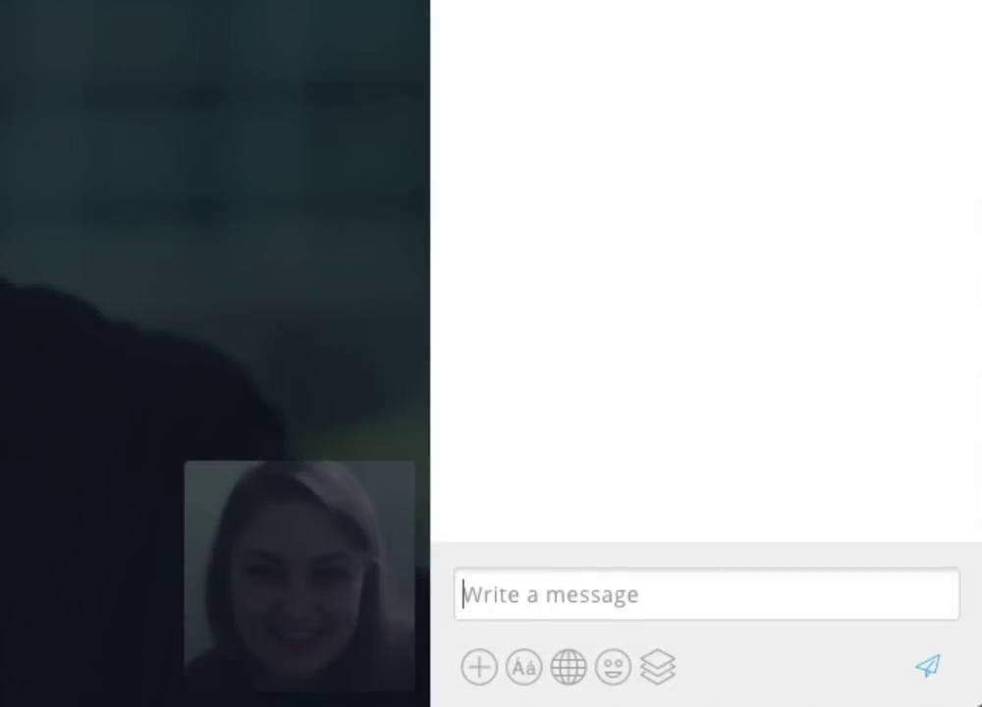
{"action": "left_click", "coordinate": [480, 667]}
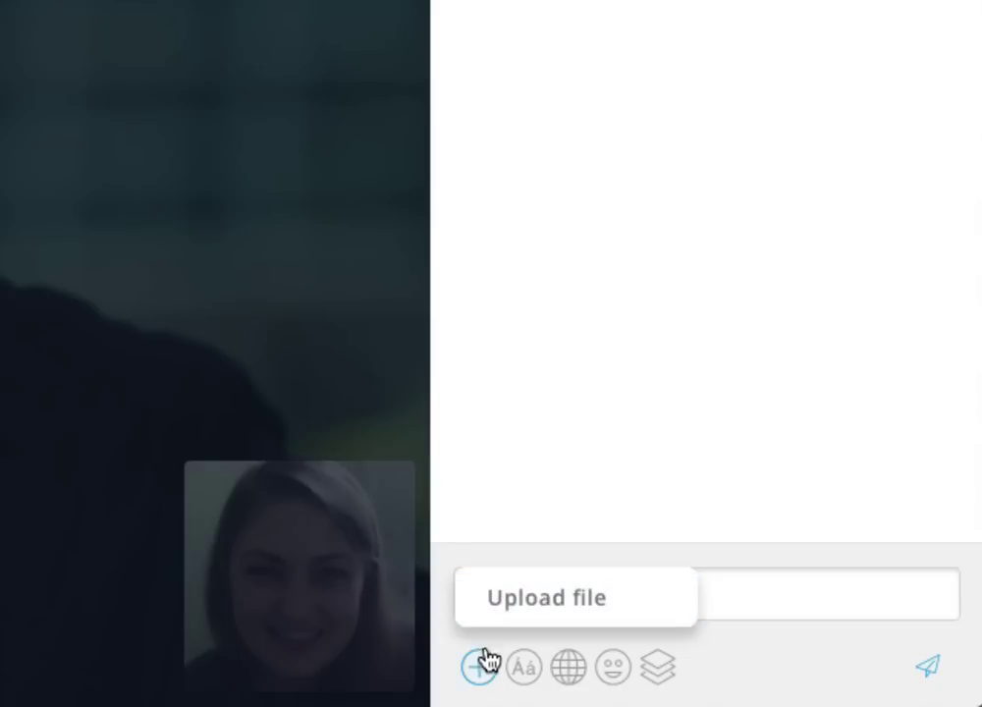
{"action": "left_click", "coordinate": [529, 673]}
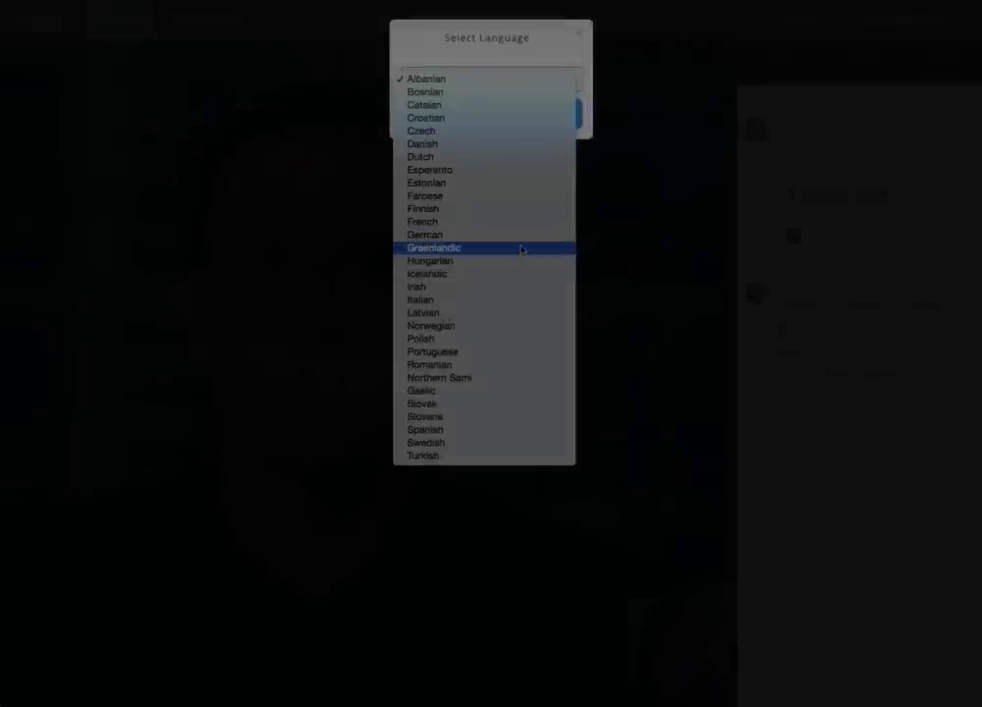
{"action": "left_click", "coordinate": [518, 299]}
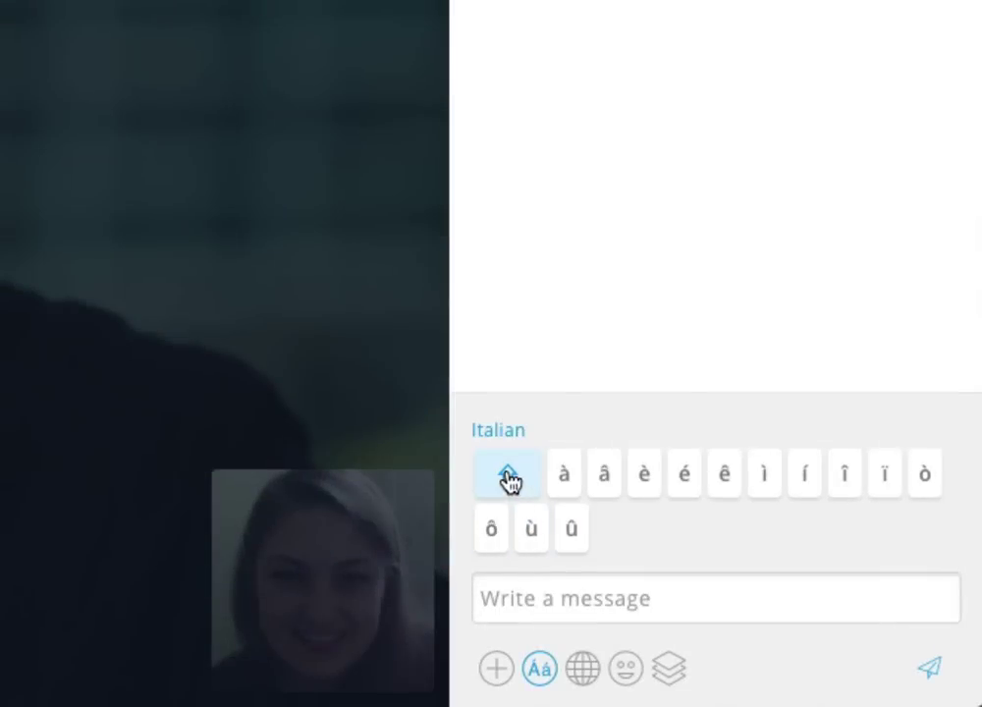
{"action": "left_click", "coordinate": [508, 475]}
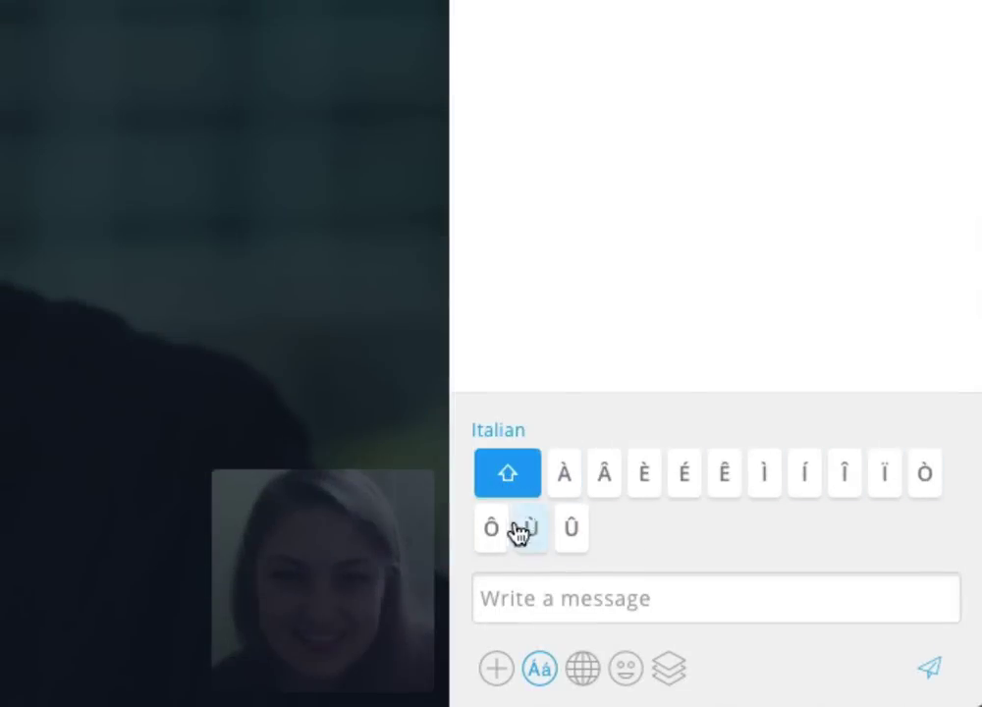
- Translate the Italian word 'Ciao' to English with the chat translator
{"action": "left_click", "coordinate": [584, 672]}
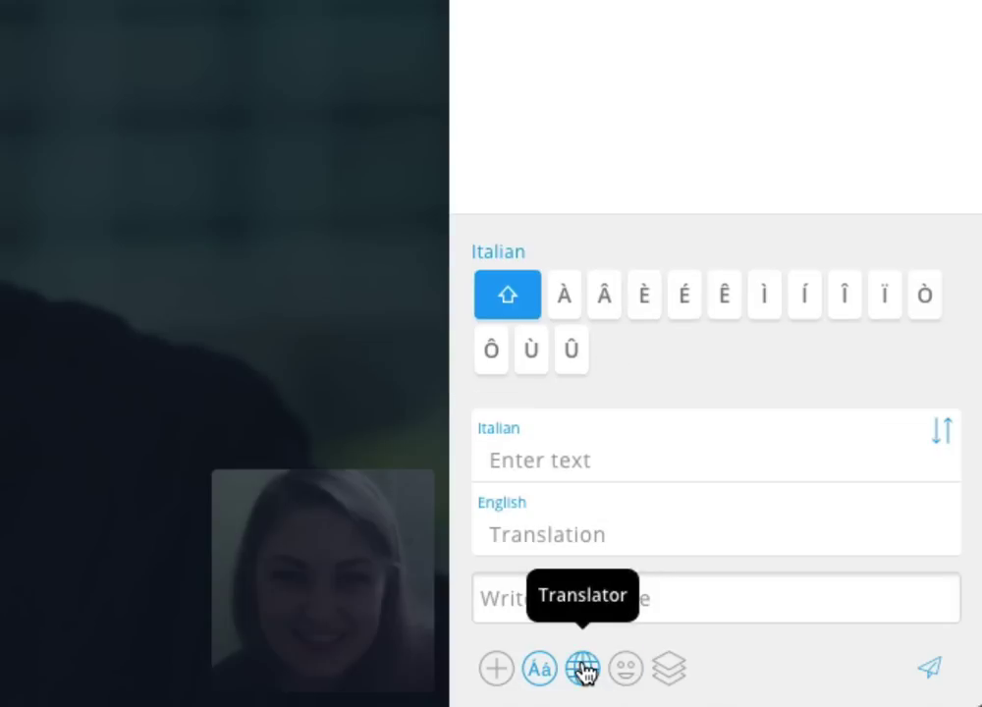
{"action": "left_click", "coordinate": [540, 468]}
{"action": "type", "text": "Ciao"}
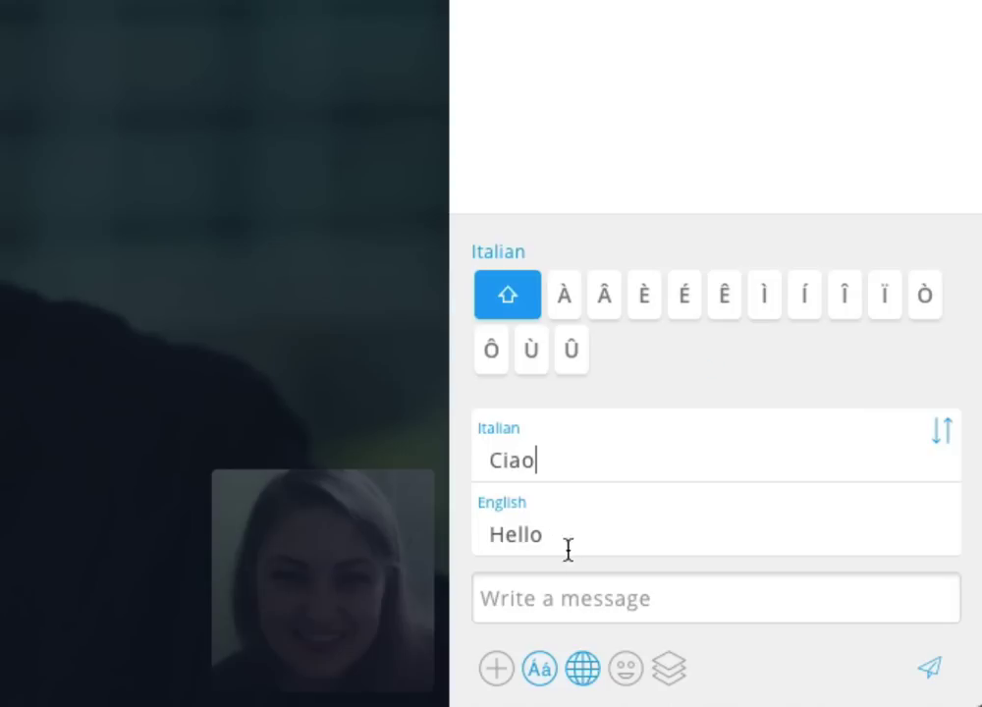
{"action": "left_click", "coordinate": [626, 668]}
- Add a 'Hello' flashcard with pronunciation 'hel-oh' and the note 'greeting'
{"action": "left_click", "coordinate": [846, 68]}
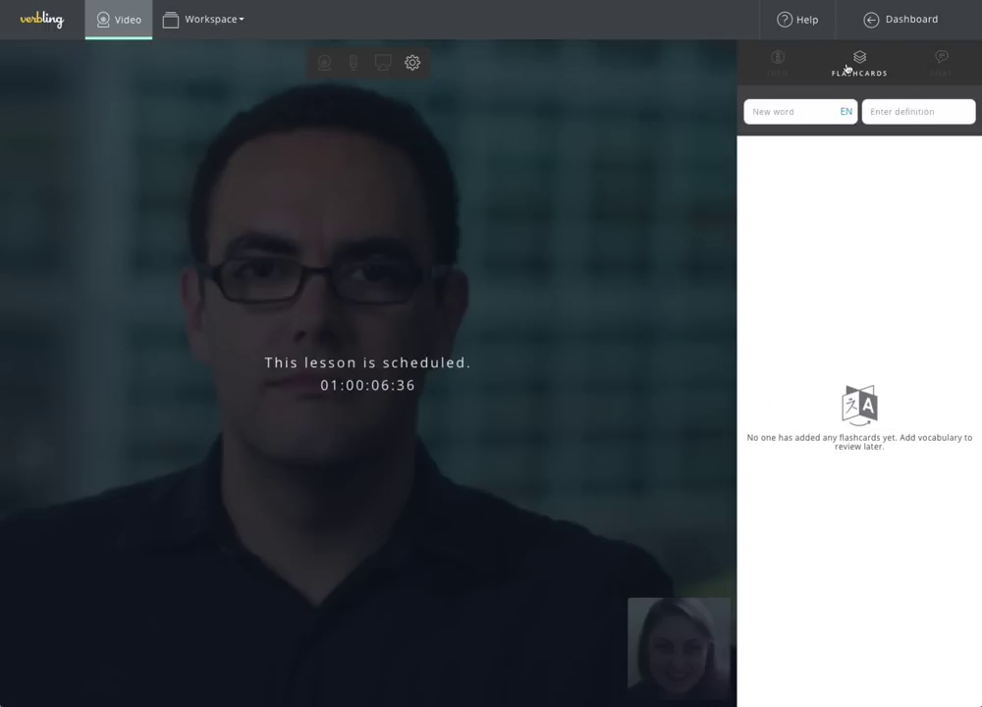
{"action": "left_click", "coordinate": [814, 111]}
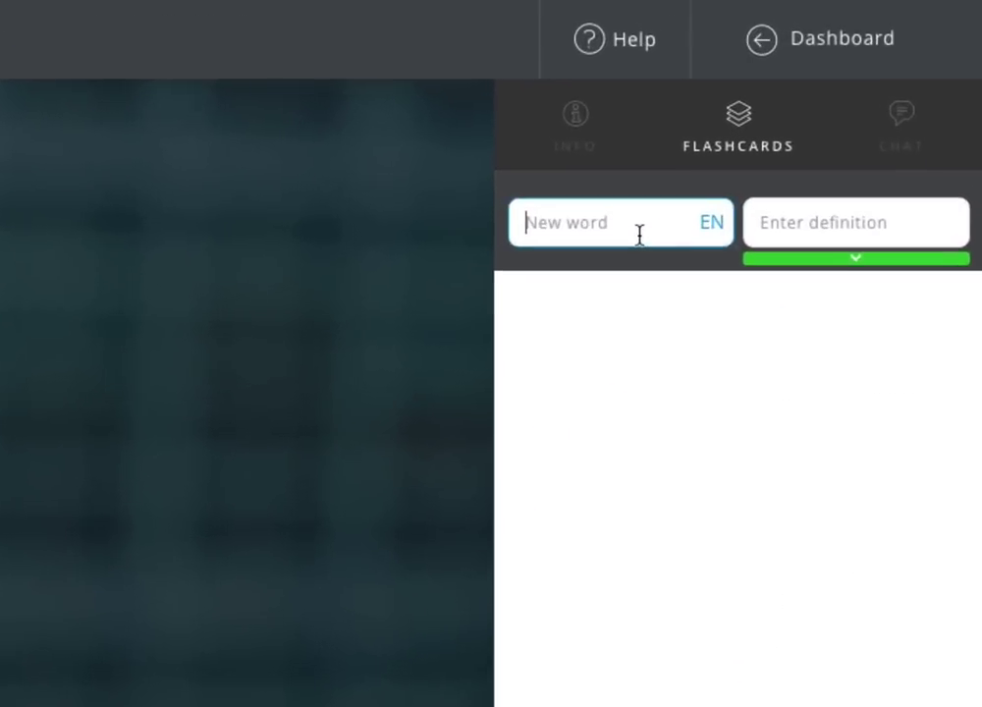
{"action": "type", "text": "Hello"}
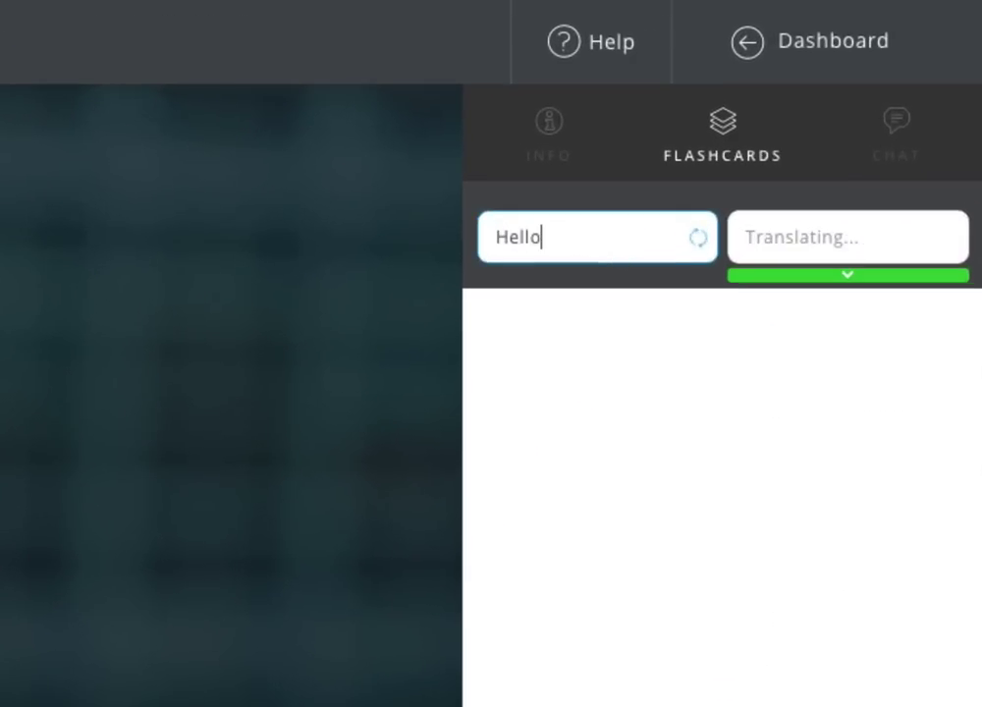
{"action": "left_click", "coordinate": [848, 279]}
{"action": "left_click", "coordinate": [835, 298]}
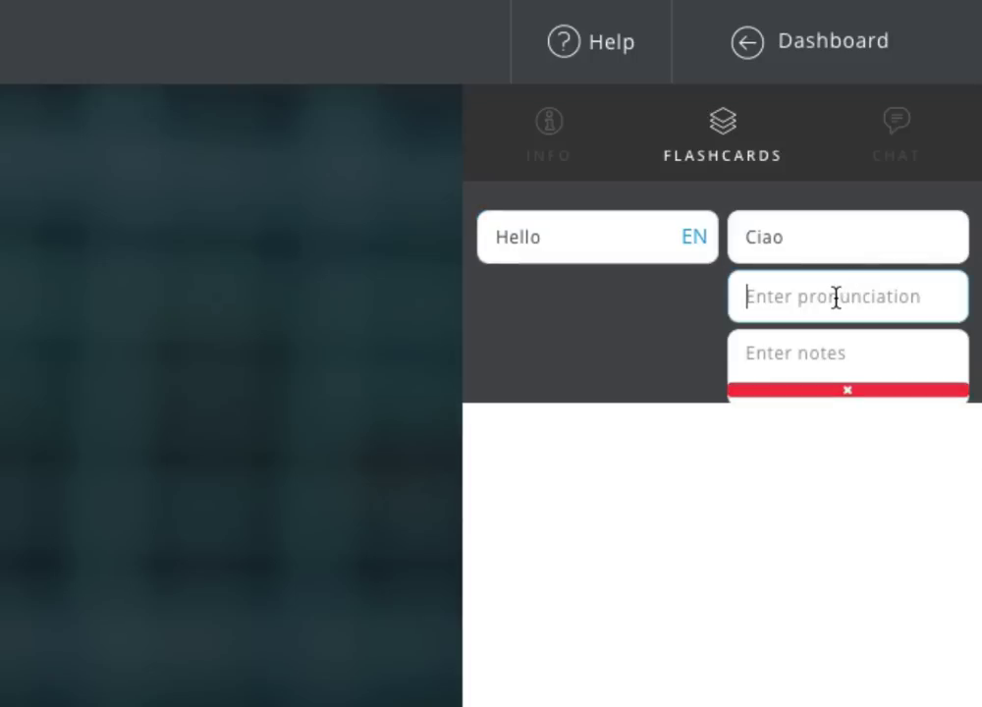
{"action": "type", "text": "he"}
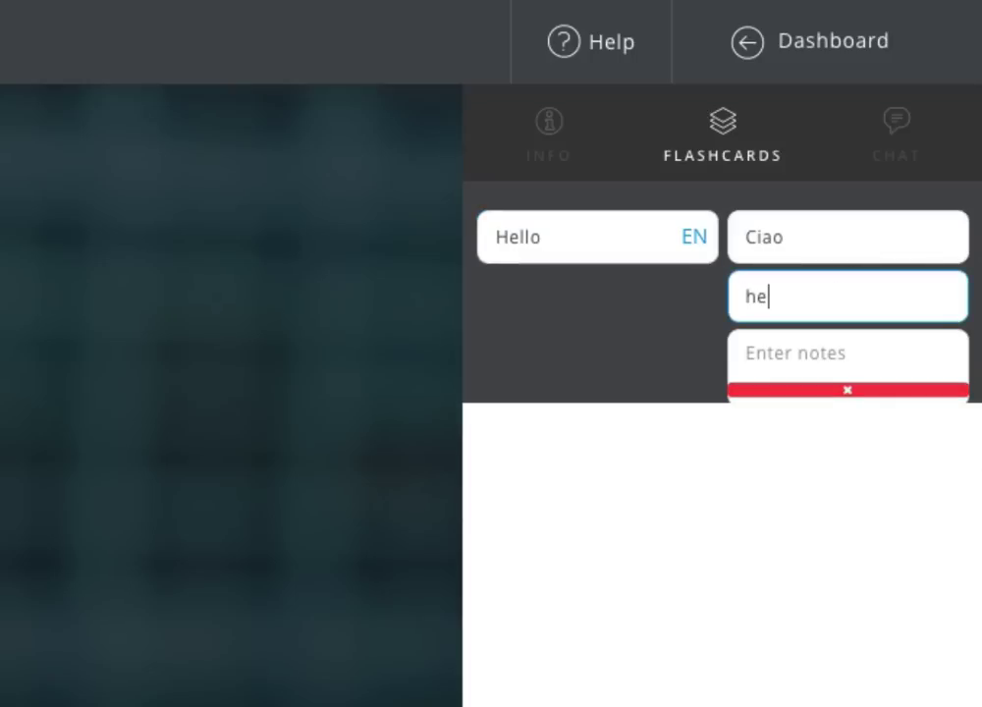
{"action": "type", "text": "l-oh"}
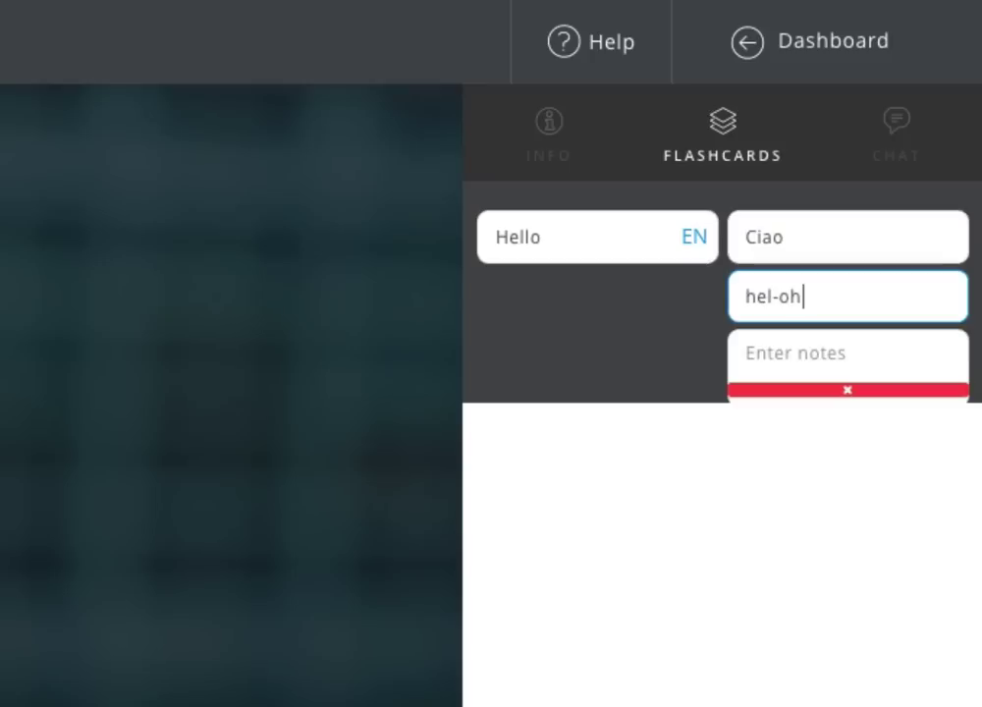
{"action": "left_click", "coordinate": [765, 352]}
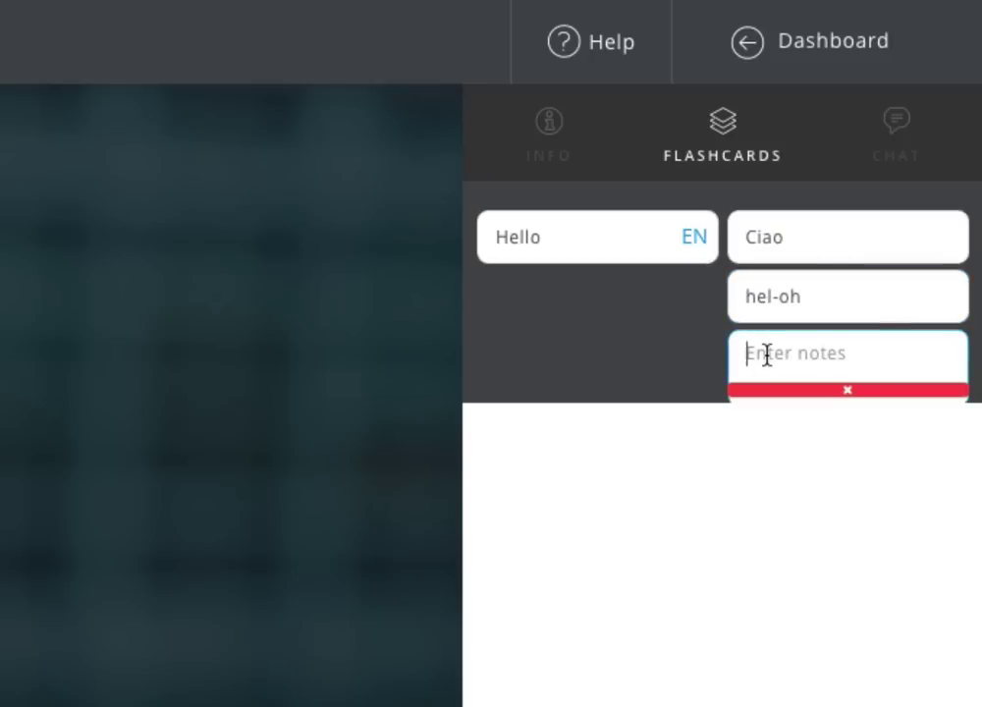
{"action": "type", "text": "greeting"}
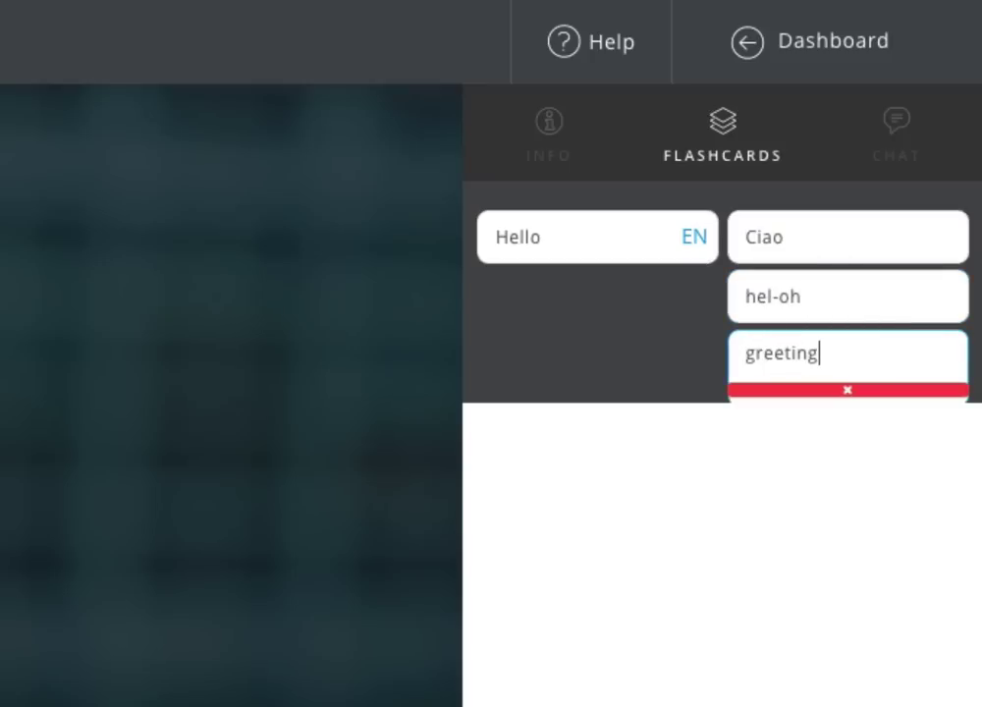
{"action": "key", "text": "Return"}
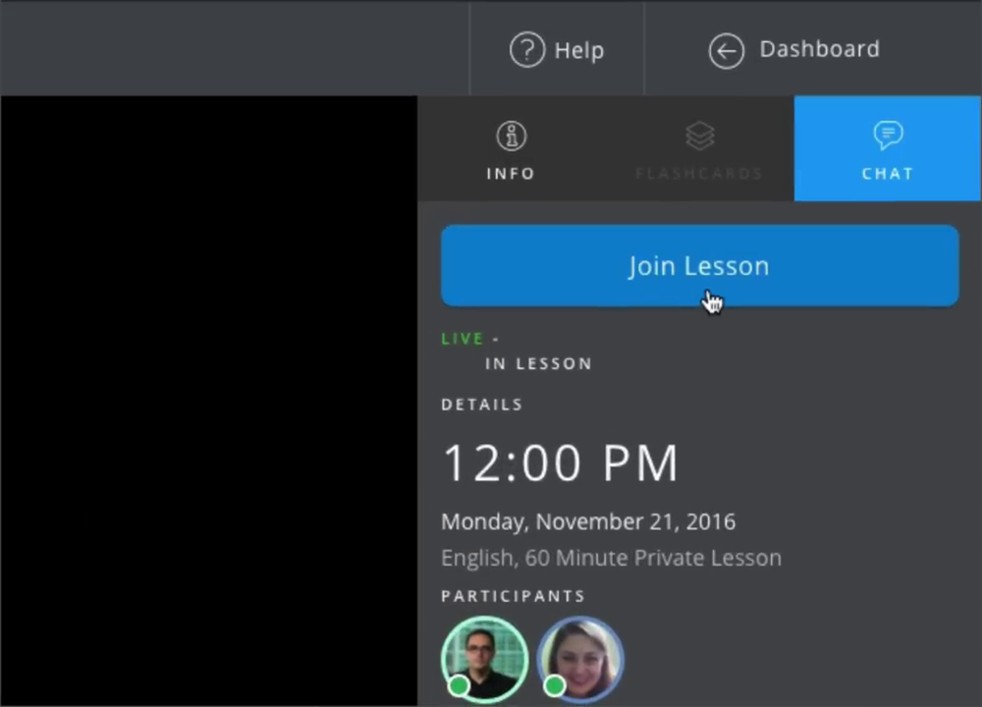
- Join the lesson using the FaceTime HD Camera and the Default microphone
{"action": "left_click", "coordinate": [709, 300]}
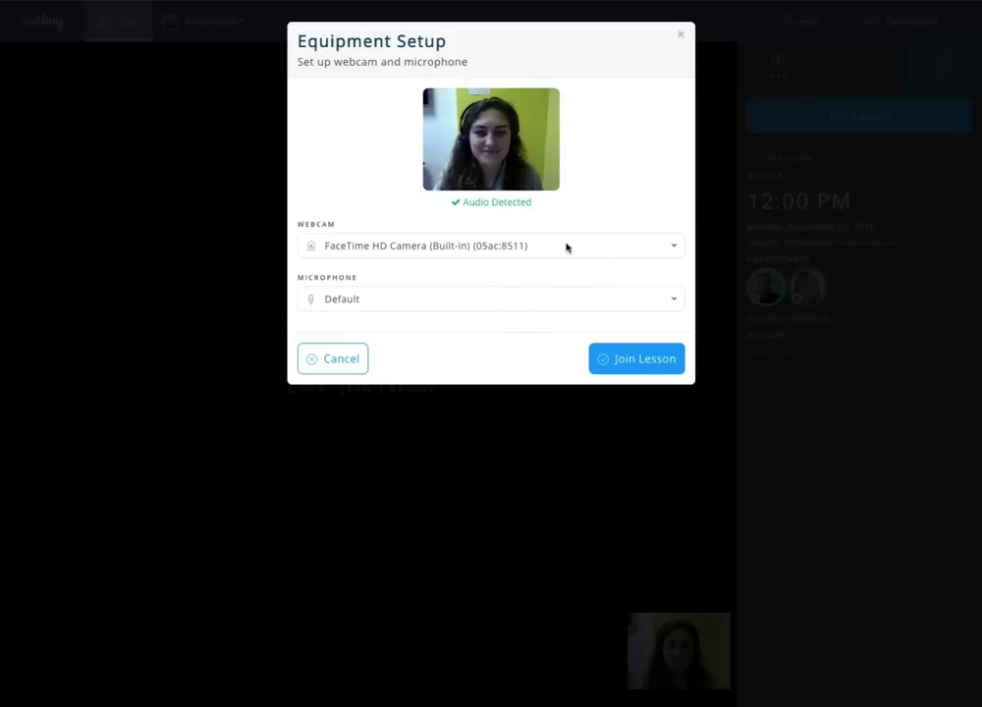
{"action": "left_click", "coordinate": [566, 247]}
{"action": "left_click", "coordinate": [556, 261]}
{"action": "left_click", "coordinate": [542, 305]}
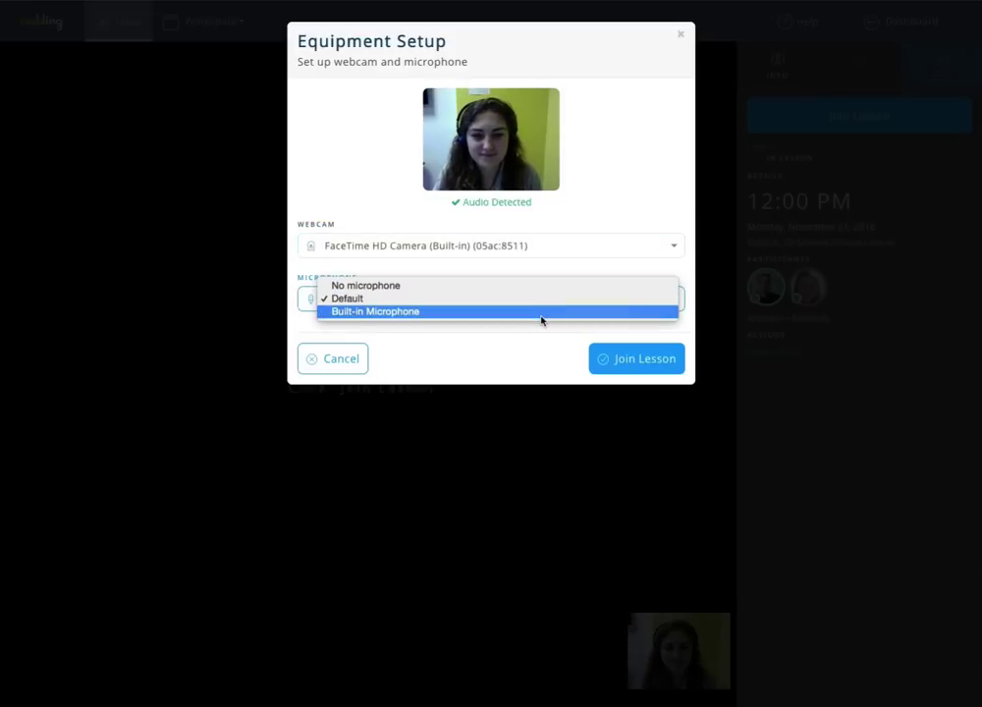
{"action": "left_click", "coordinate": [524, 356]}
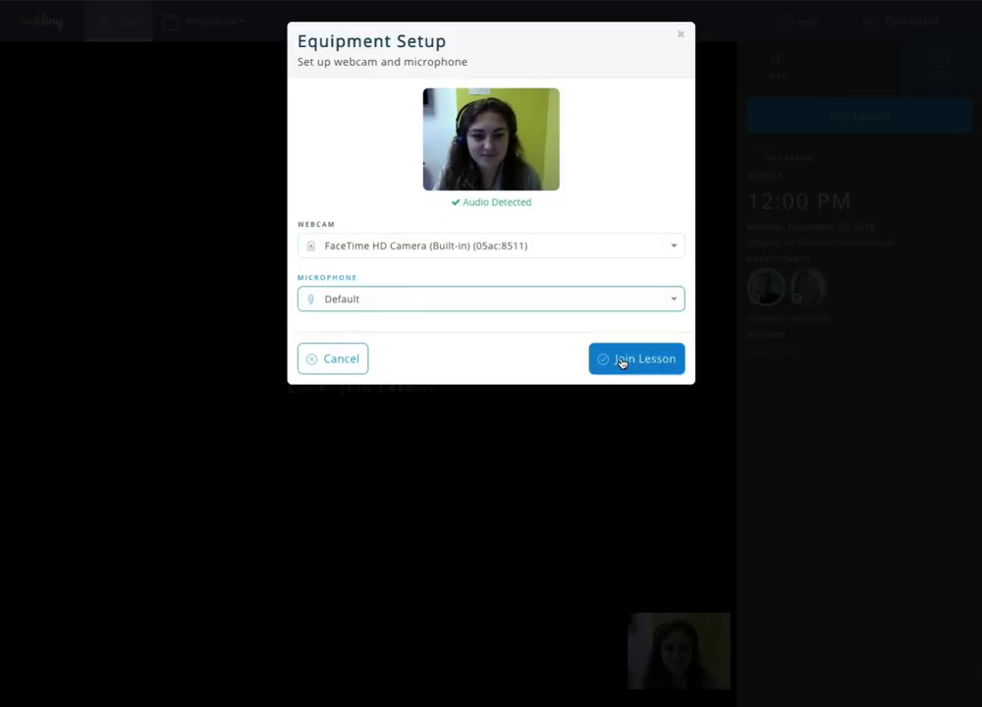
{"action": "left_click", "coordinate": [623, 362]}
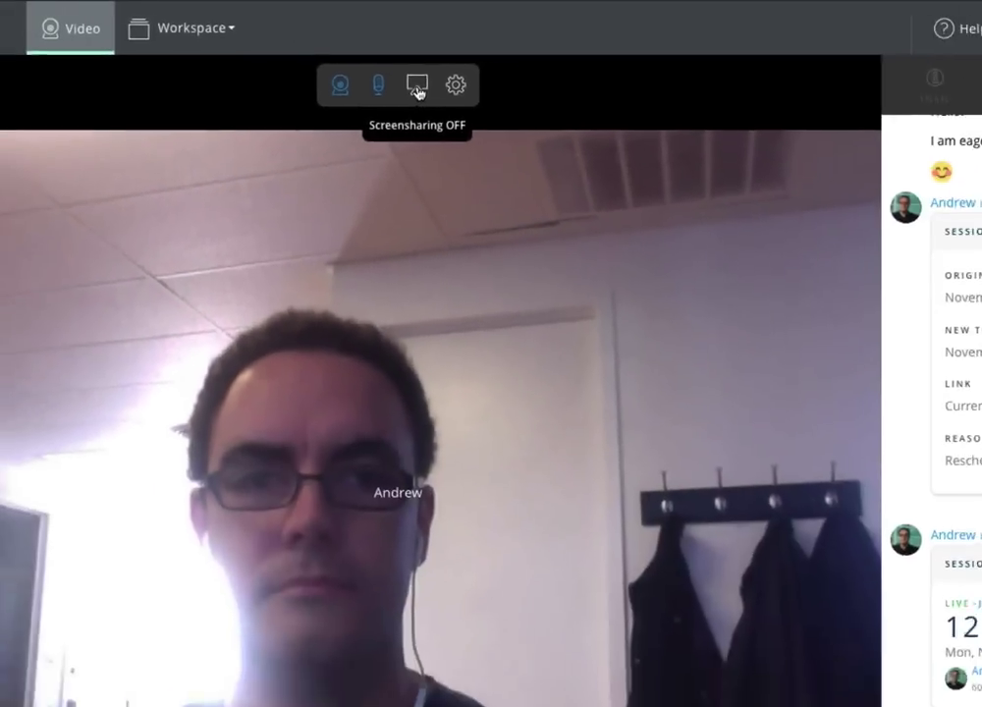
- Install the Verbling Screensharing Chrome extension and dismiss the Extension Required notice
{"action": "left_click", "coordinate": [417, 86]}
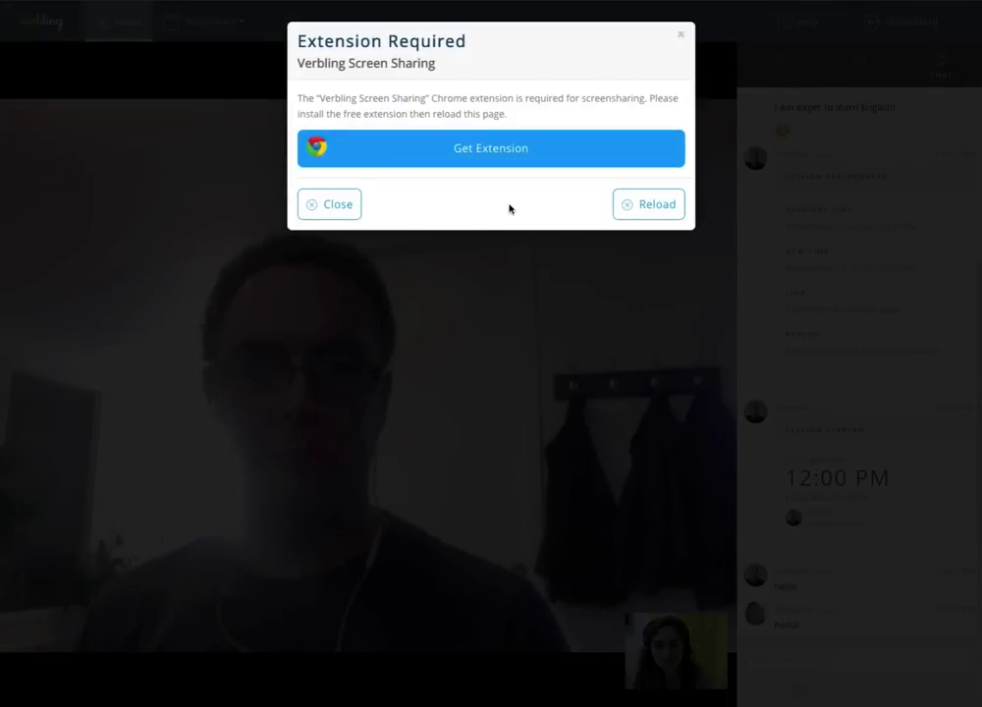
{"action": "left_click", "coordinate": [518, 146]}
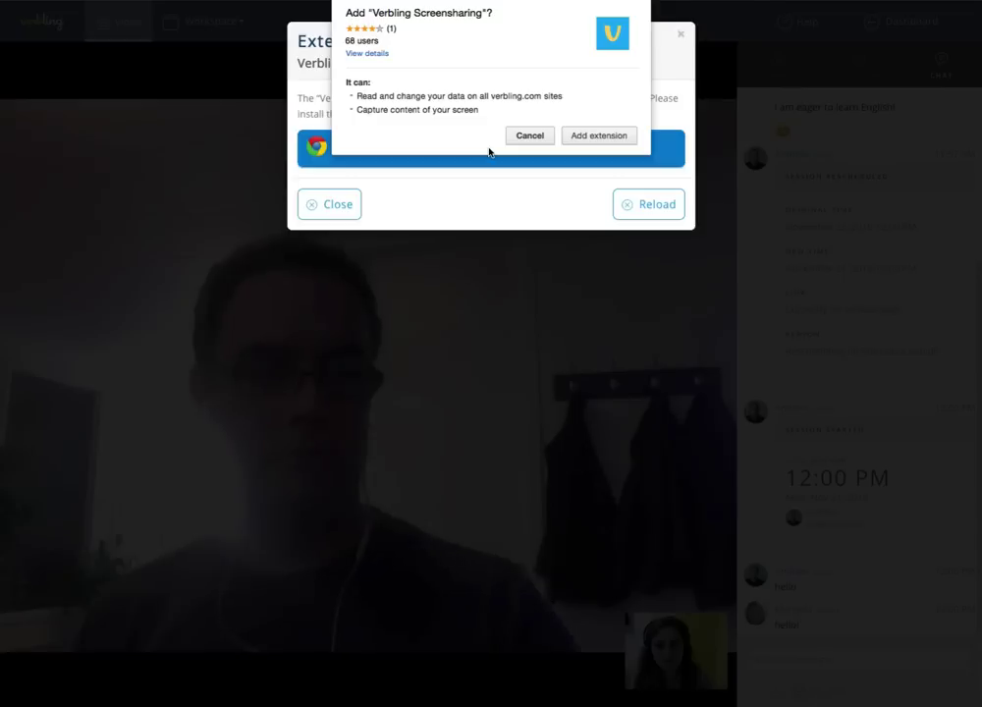
{"action": "left_click", "coordinate": [598, 136]}
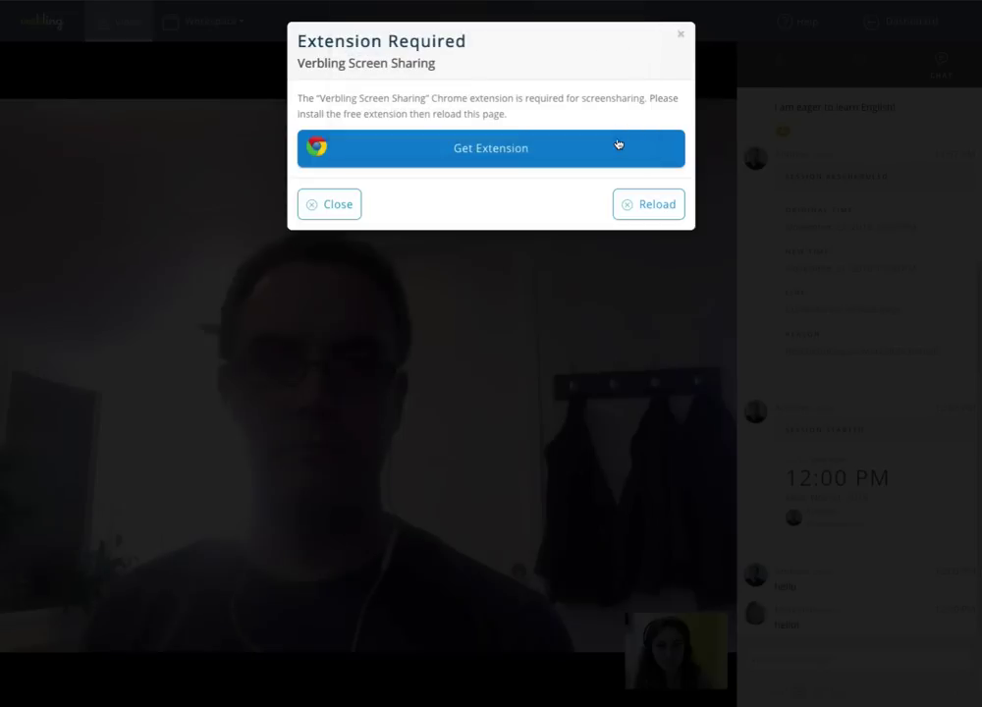
{"action": "left_click", "coordinate": [682, 39]}
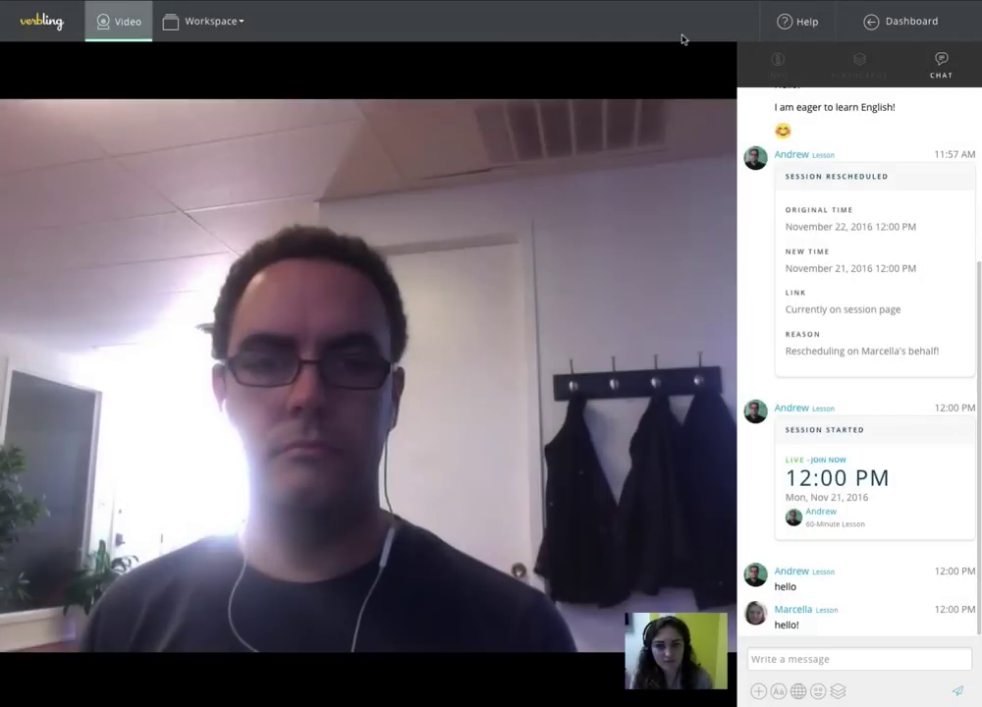
- Check Device Settings, then open and close the Report Issue form without sending
{"action": "left_click", "coordinate": [412, 65]}
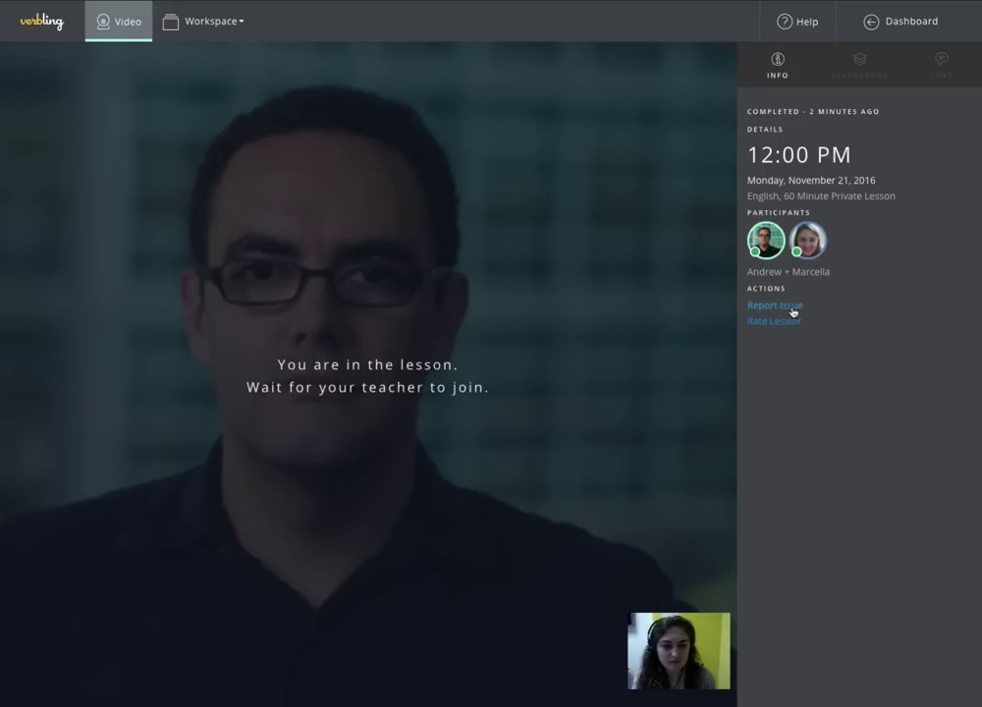
{"action": "left_click", "coordinate": [790, 308]}
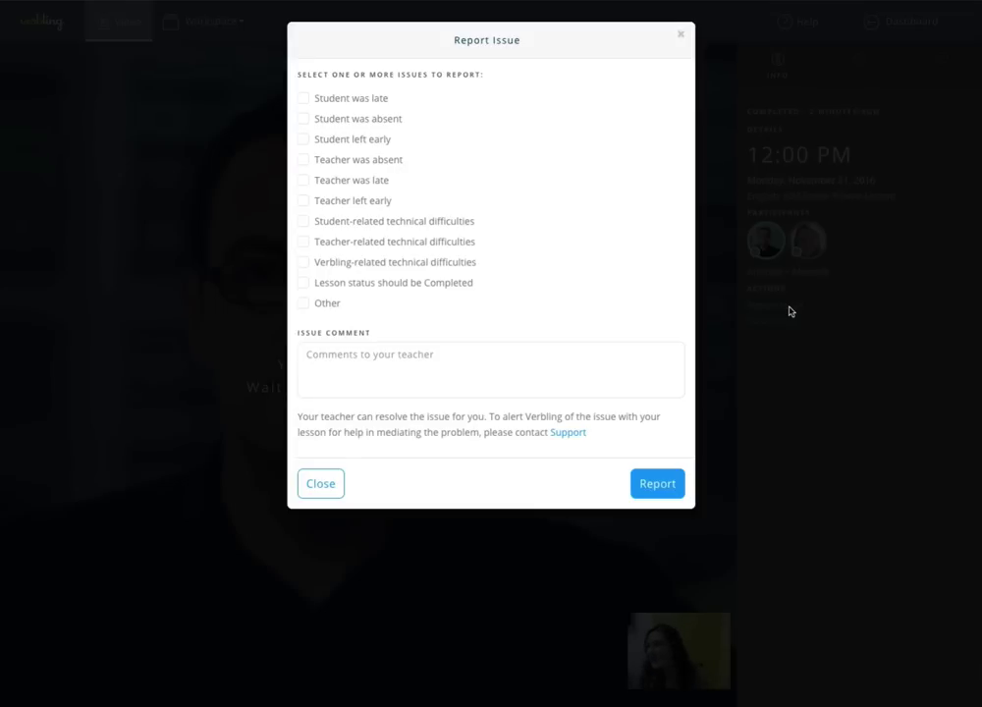
{"action": "left_click", "coordinate": [788, 311]}
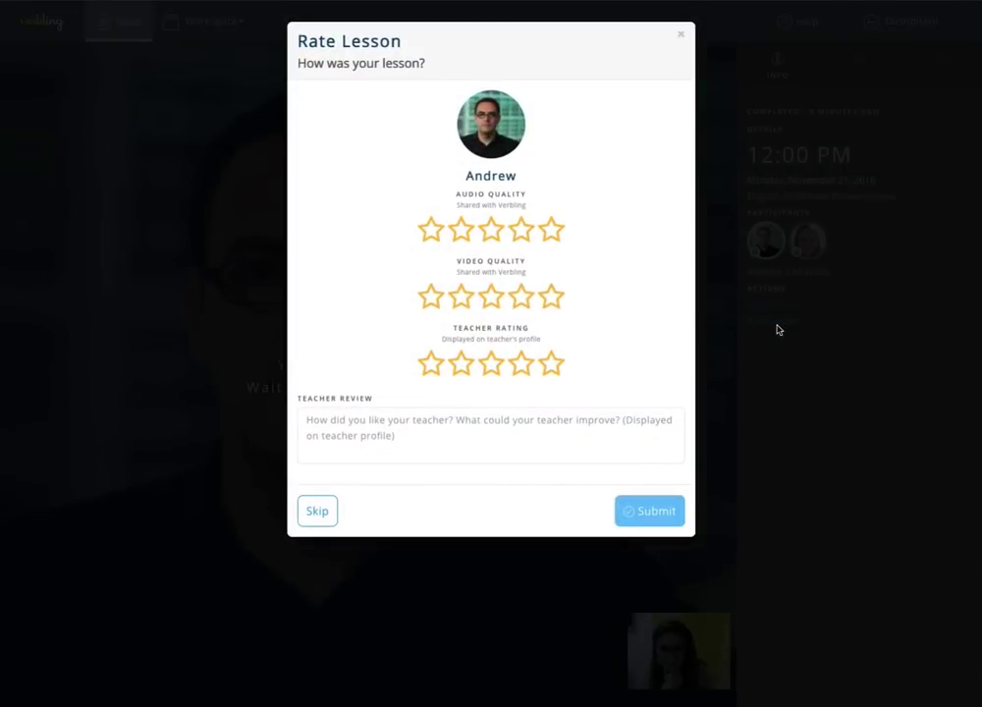
- Give Audio Quality, Video Quality and Teacher Rating five stars each
{"action": "left_click", "coordinate": [554, 231]}
{"action": "left_click", "coordinate": [554, 299]}
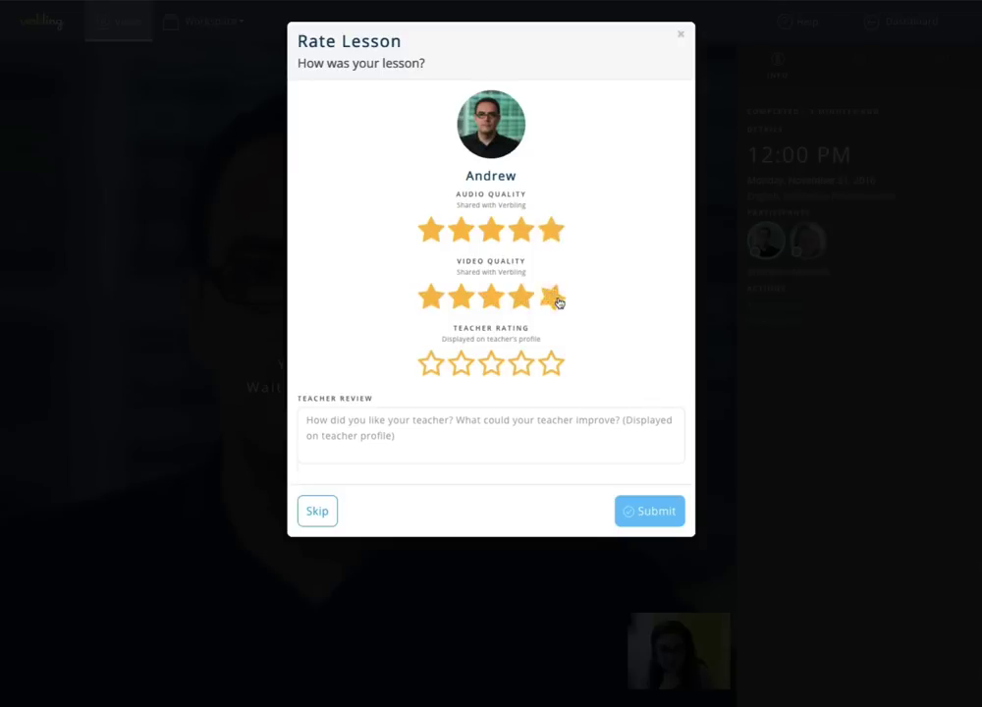
{"action": "left_click", "coordinate": [554, 368]}
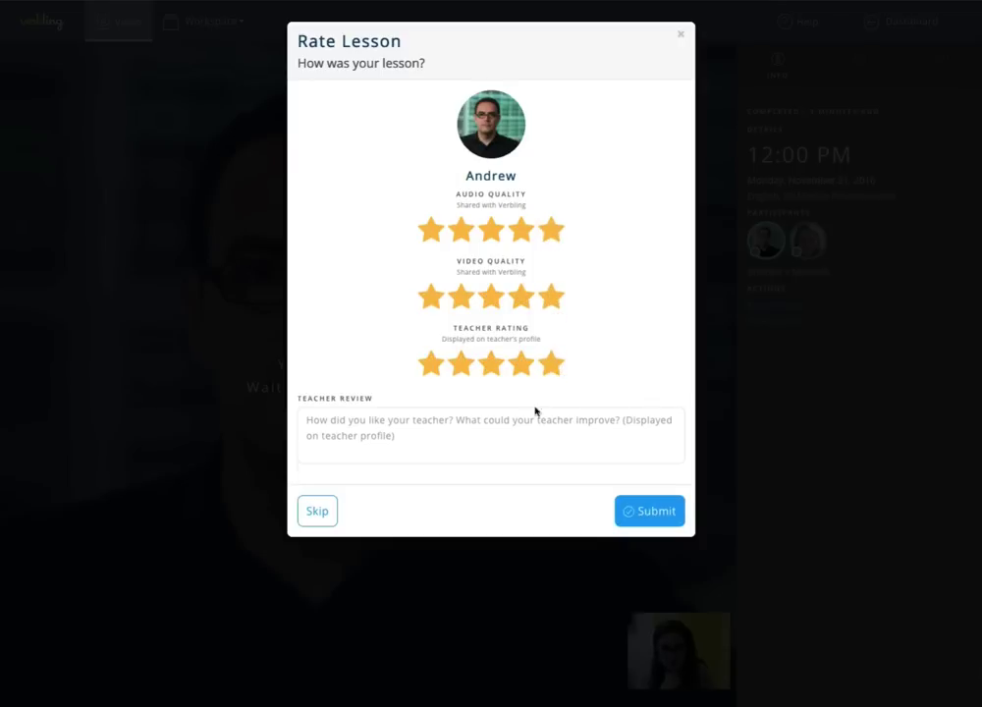
- Write a teacher review praising the teacher and calling it a terrific lesson
{"action": "left_click", "coordinate": [529, 429]}
{"action": "type", "text": "Andre"}
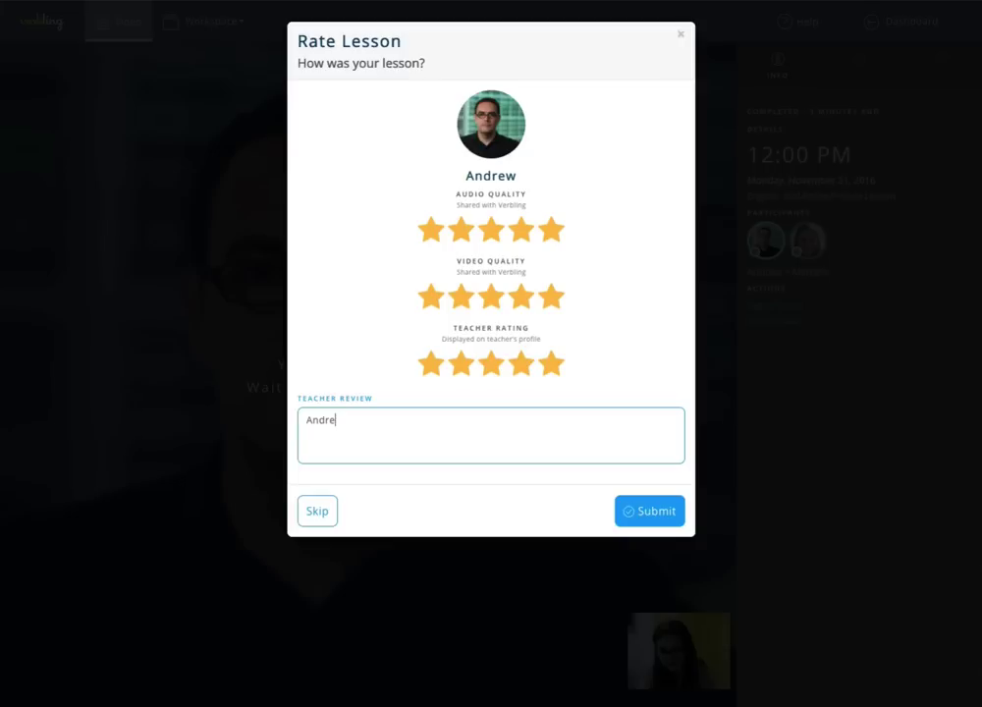
{"action": "type", "text": "w was great! What a terrific lesson."}
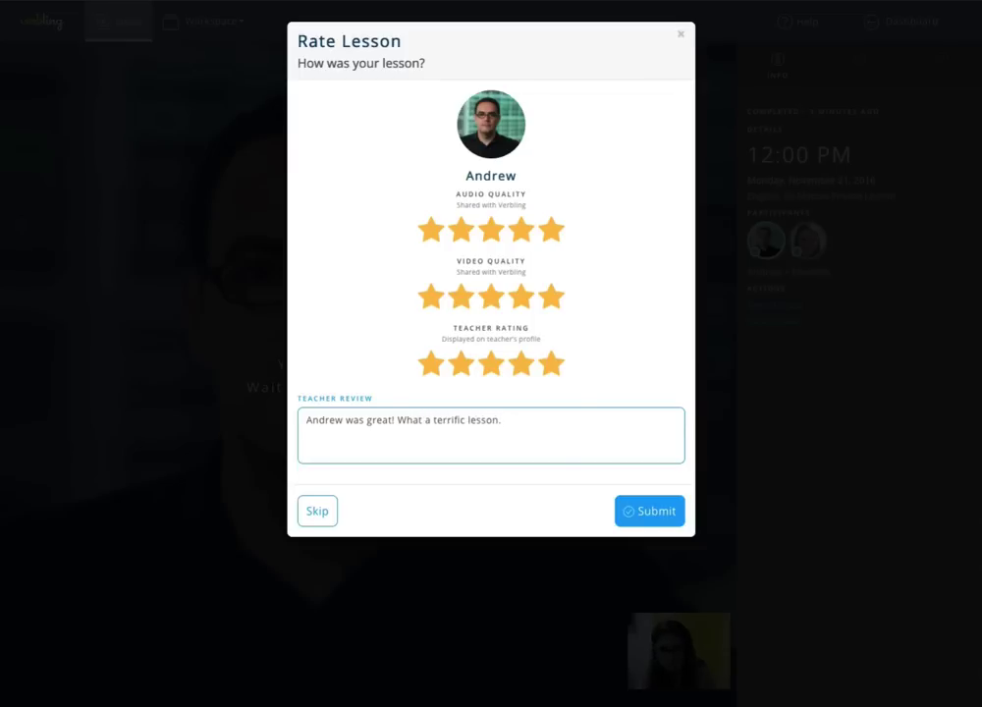
- Submit the rating and go to checkout with the 10 Lessons package
{"action": "left_click", "coordinate": [639, 517]}
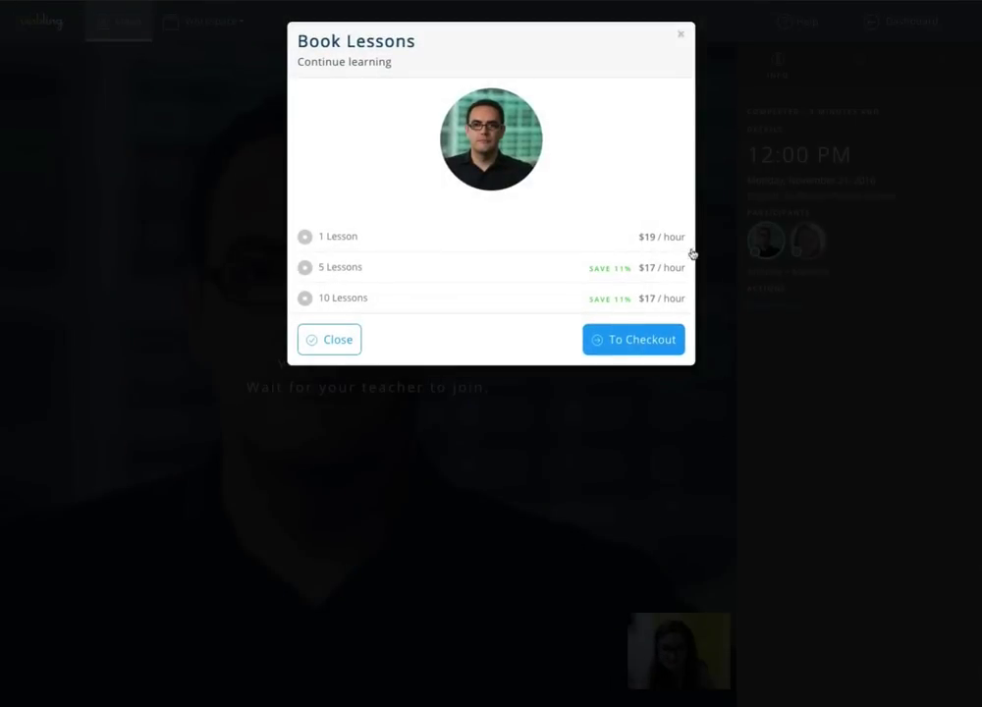
{"action": "left_click", "coordinate": [641, 296]}
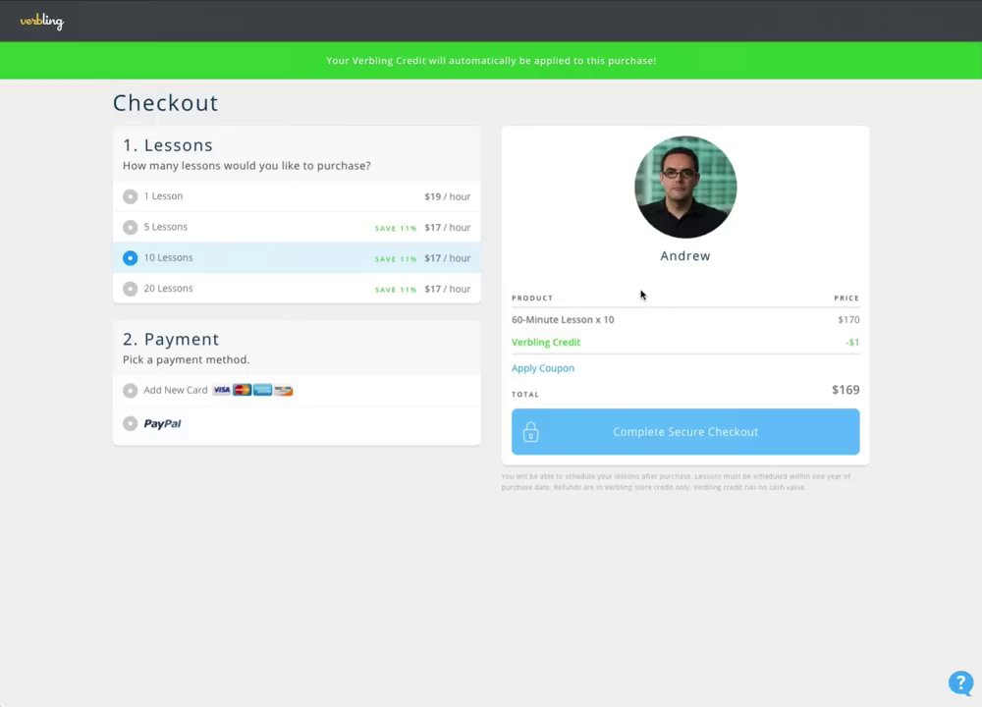